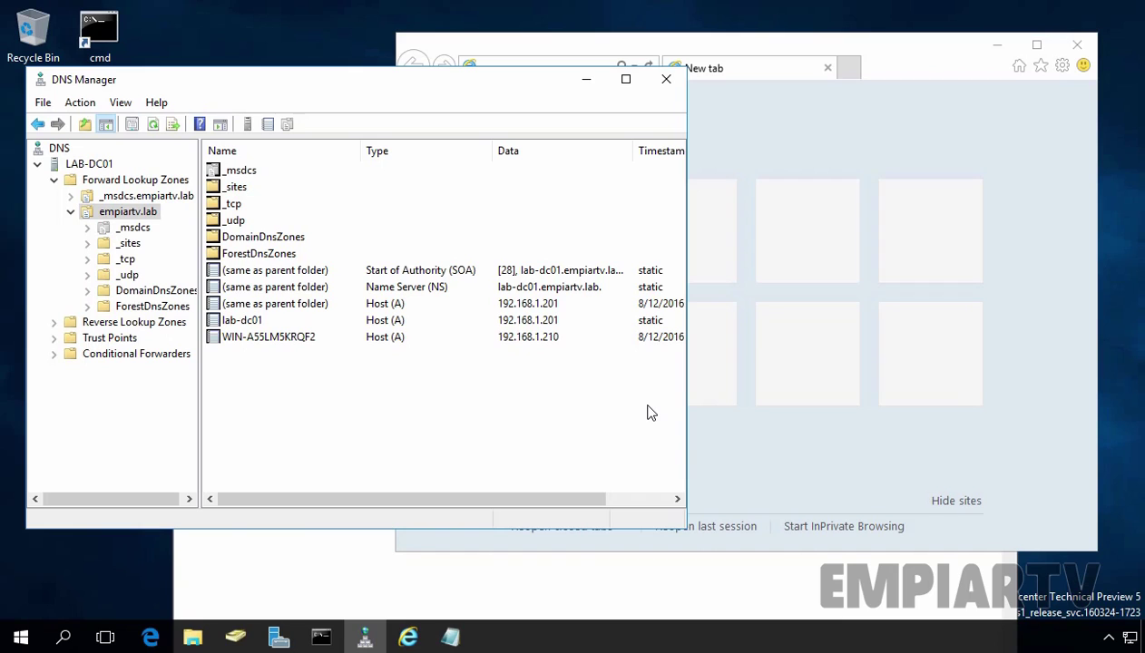
Select the full host name WIN-A55LM5KRQF2.empiartv.lab on the first line of the Notepad alias notes.
click(450, 637)
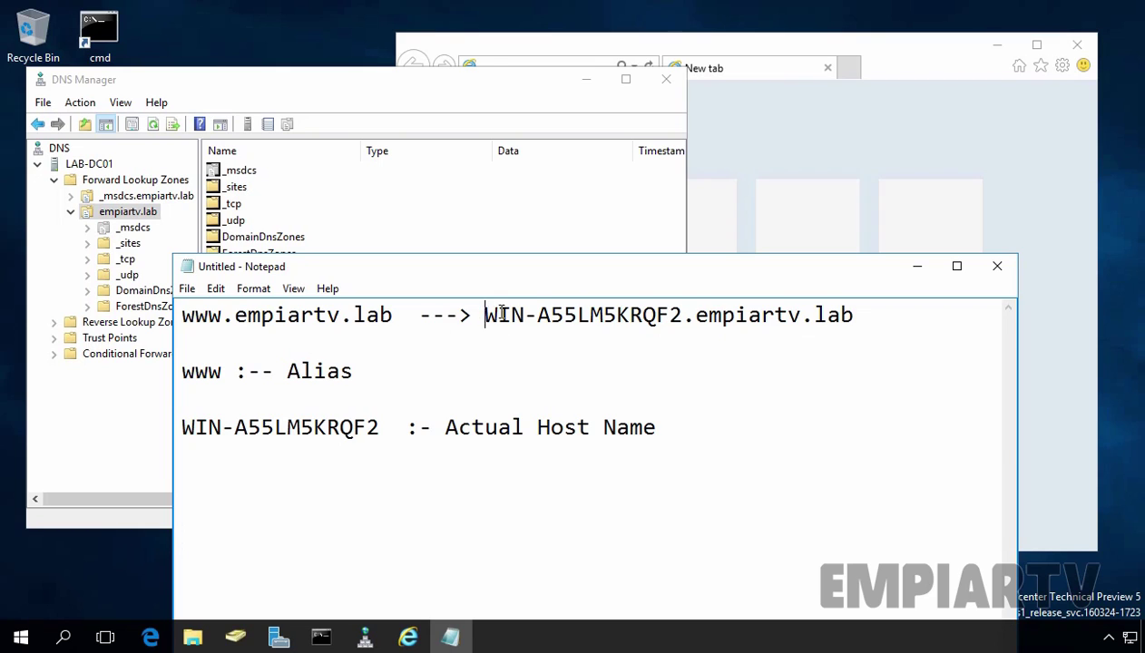
drag(482, 315, 861, 314)
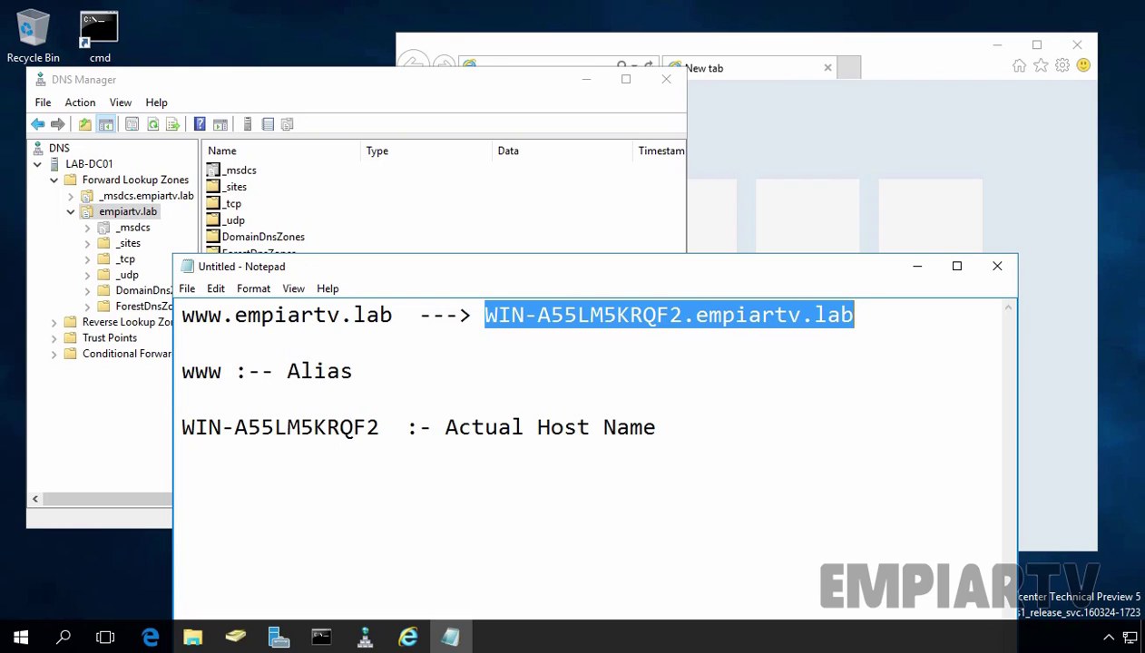
click(22, 639)
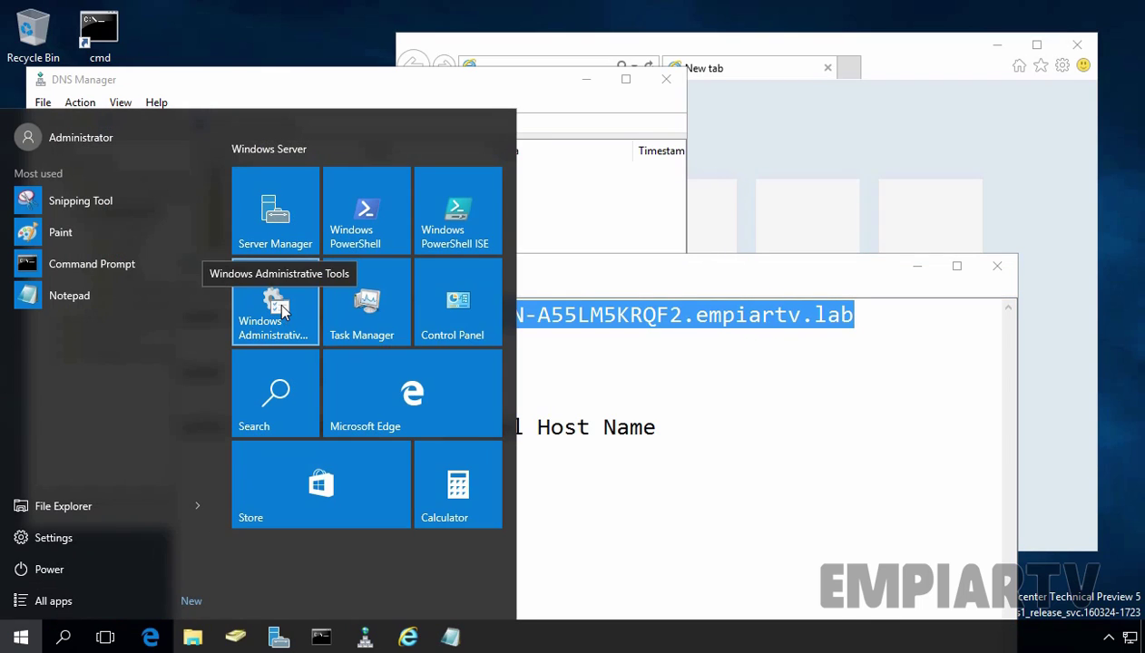
click(282, 310)
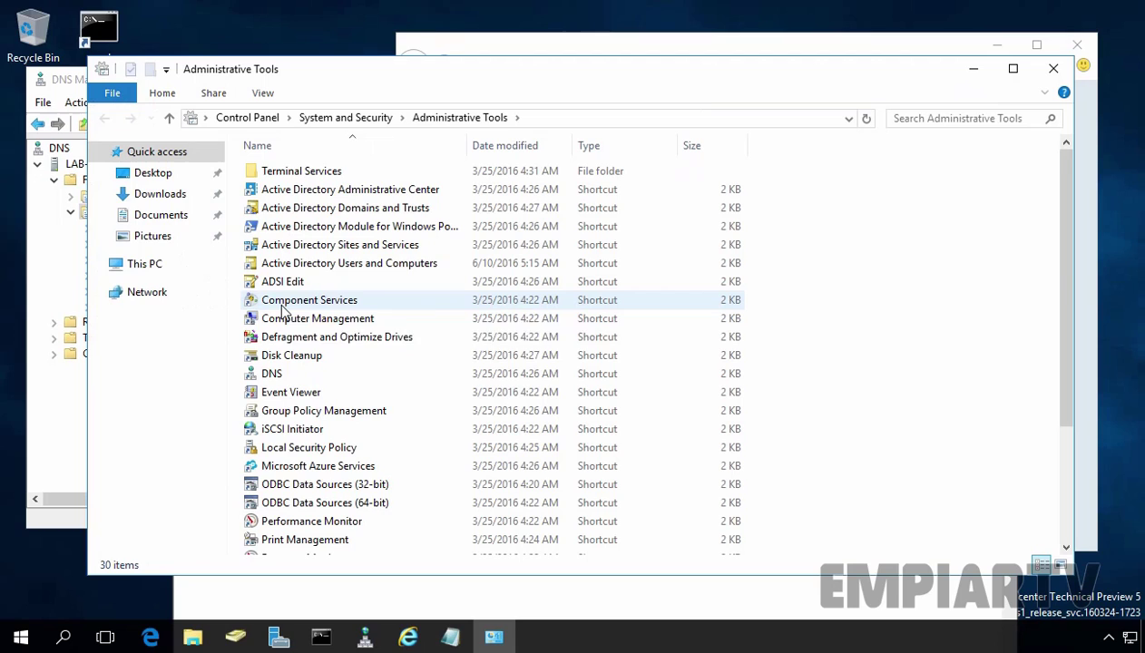
click(274, 377)
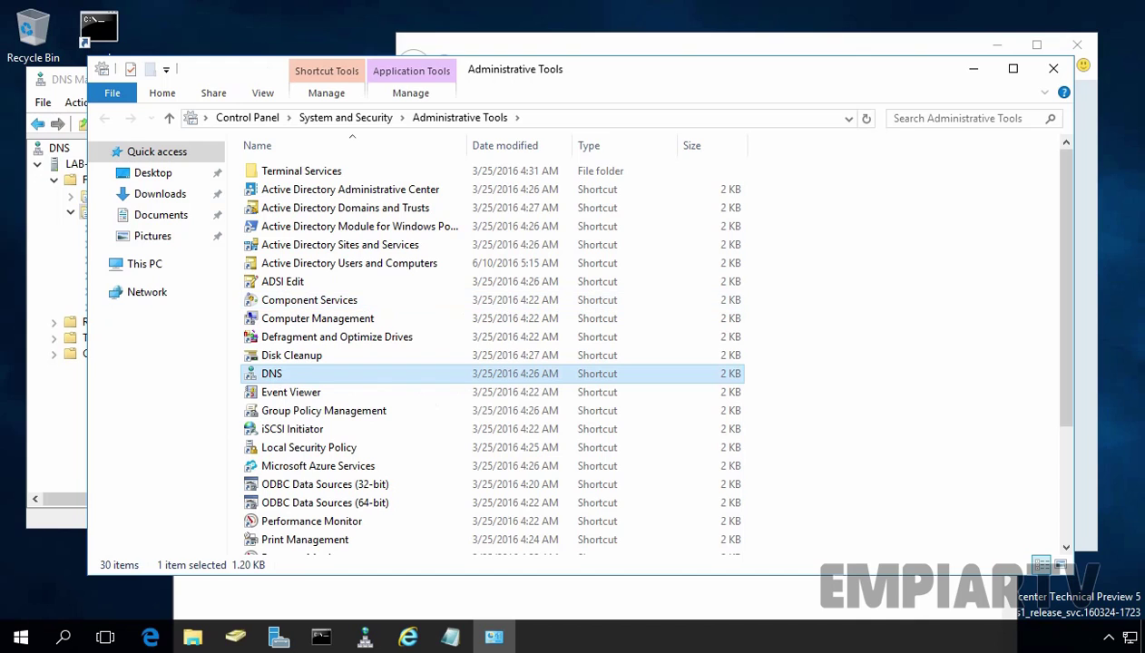
click(1053, 68)
Expand LAB-DC01 > Forward Lookup Zones > empiartv.lab and select the WIN-A55LM5KRQF2 host record.
click(217, 90)
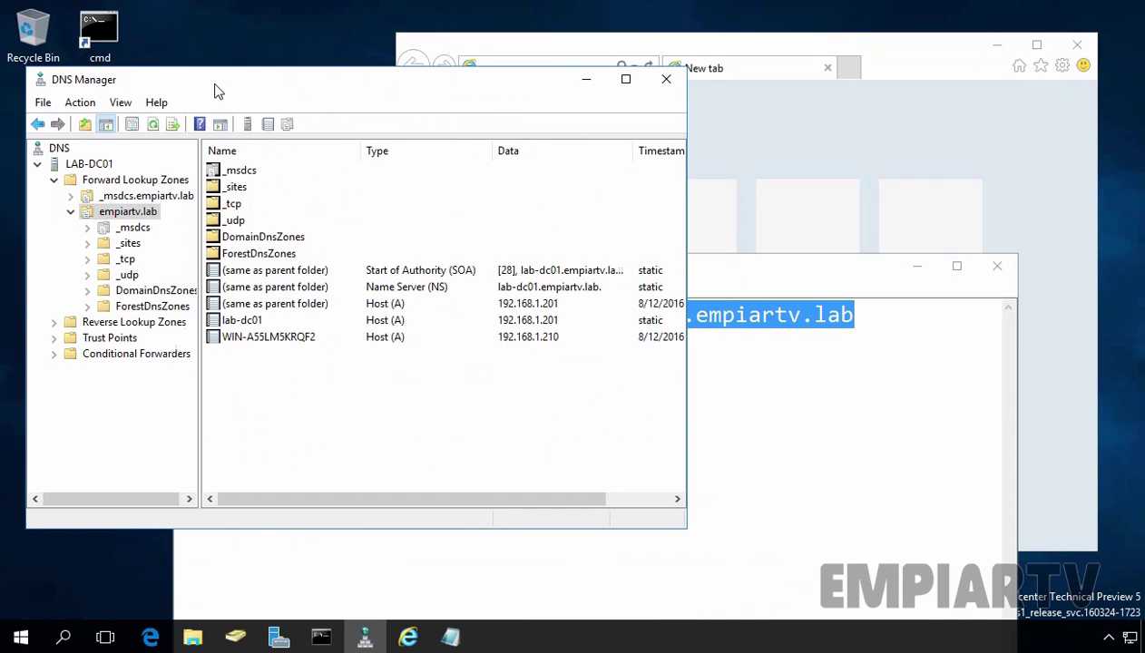
click(86, 166)
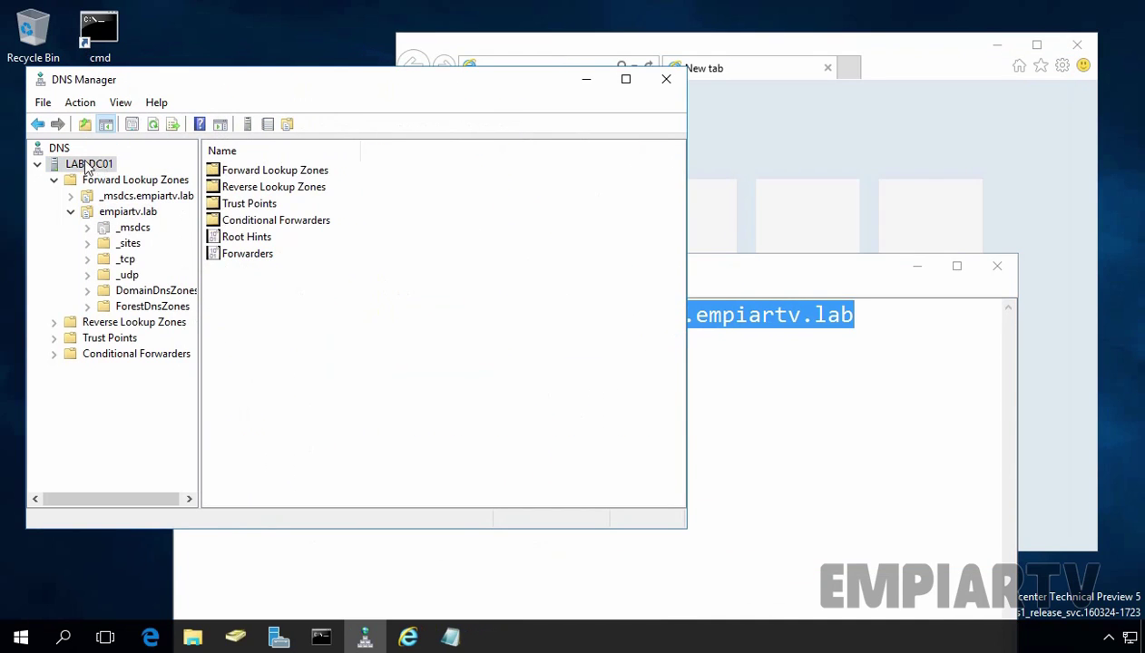
click(111, 180)
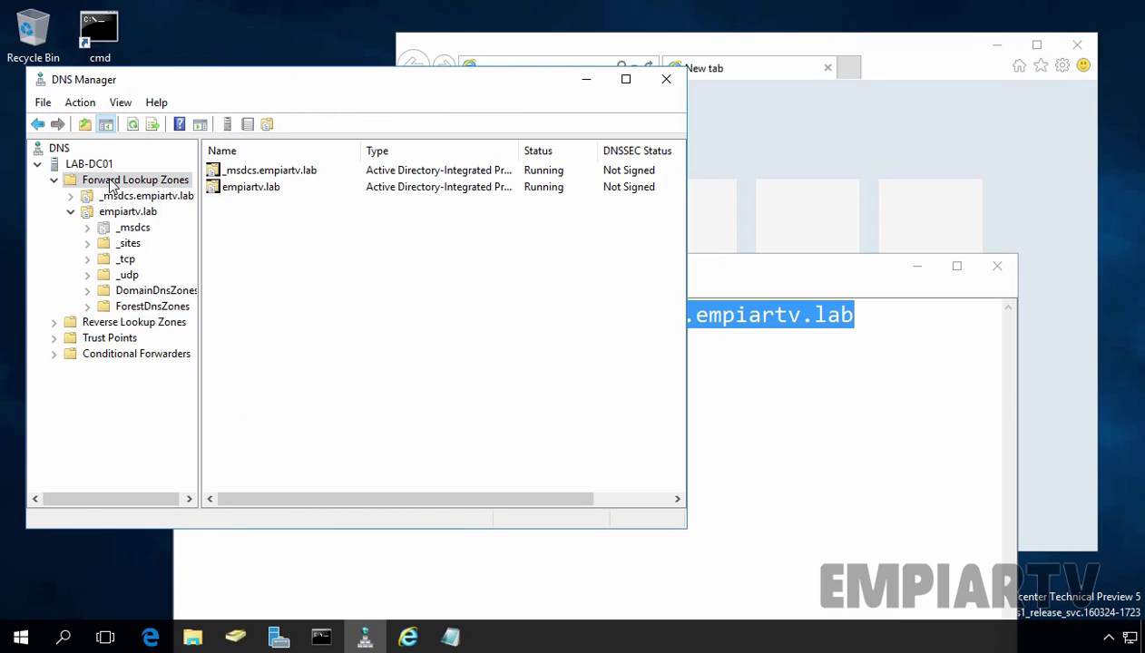
click(118, 214)
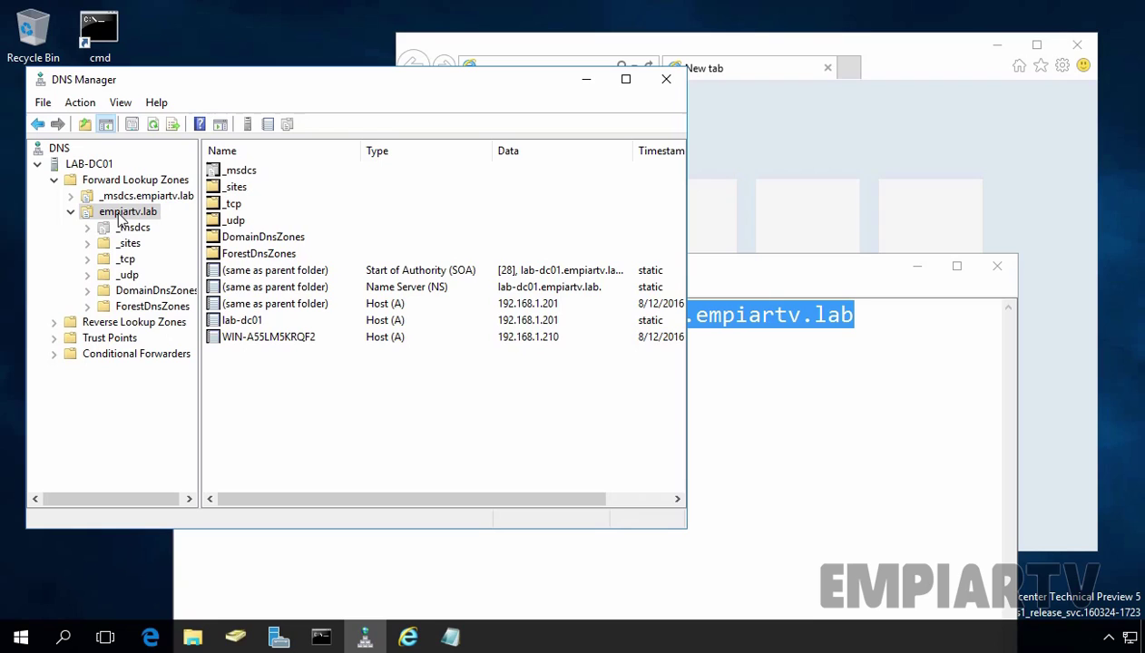
click(234, 339)
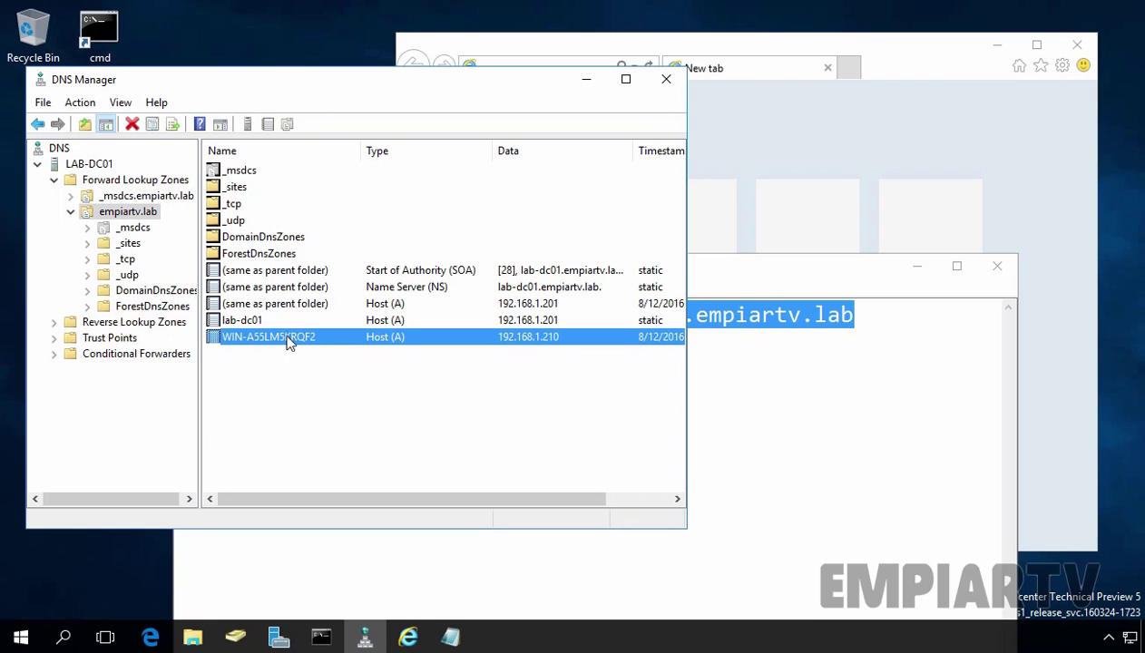
Start a new Alias (CNAME) record named www in empiartv.lab and browse for its target host.
right_click(126, 216)
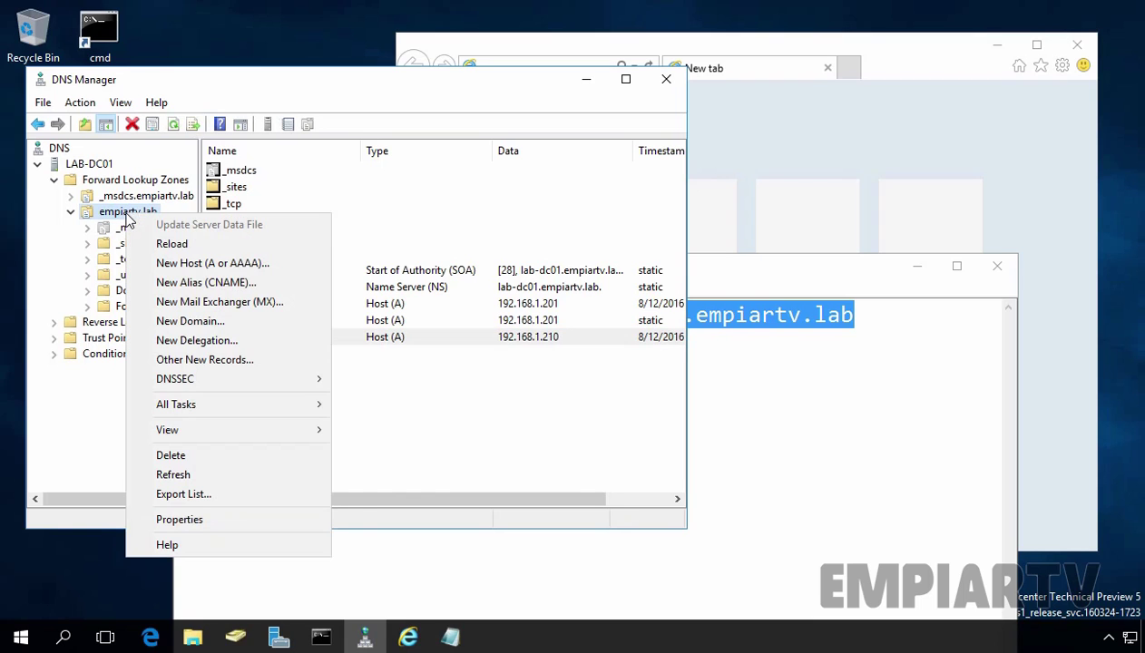
click(182, 282)
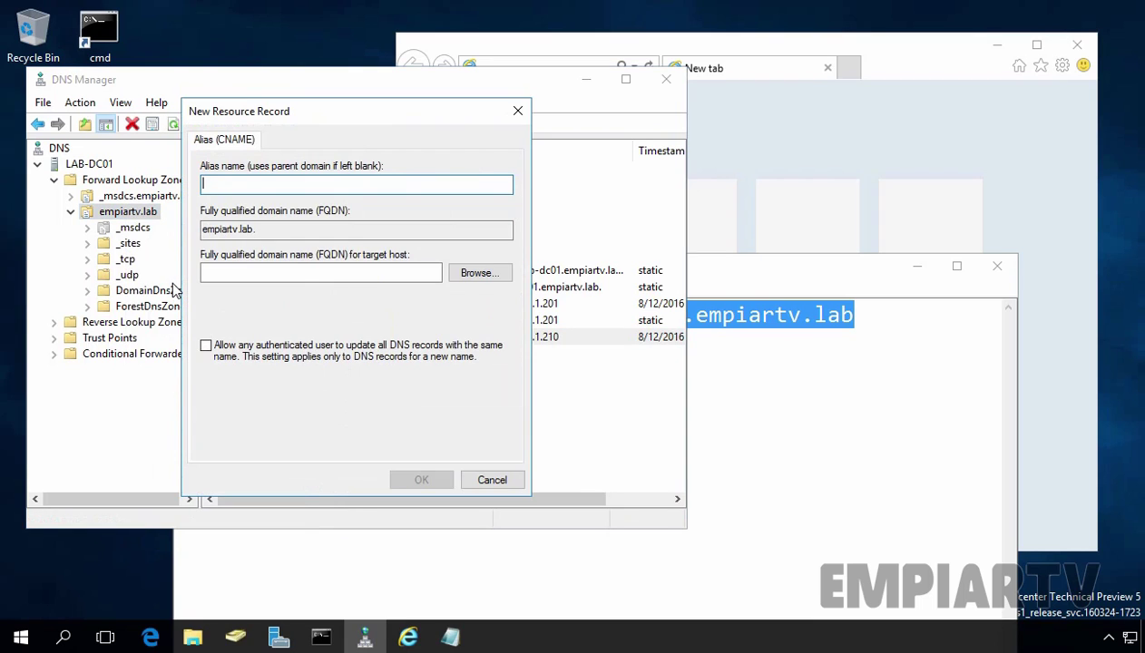
text(www)
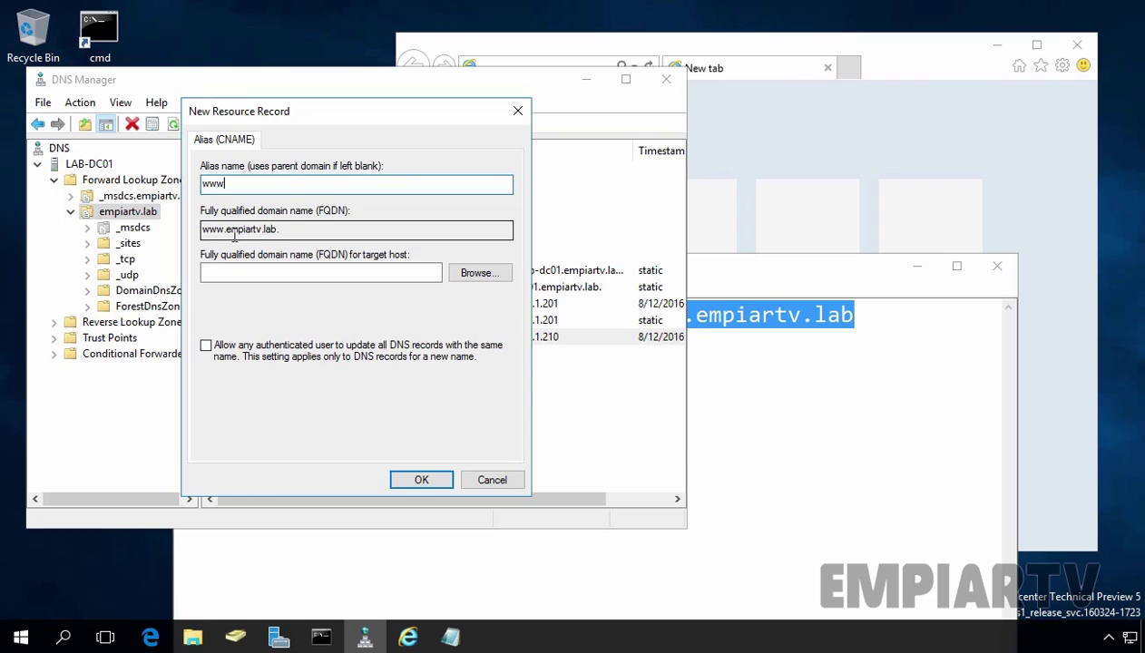
click(484, 279)
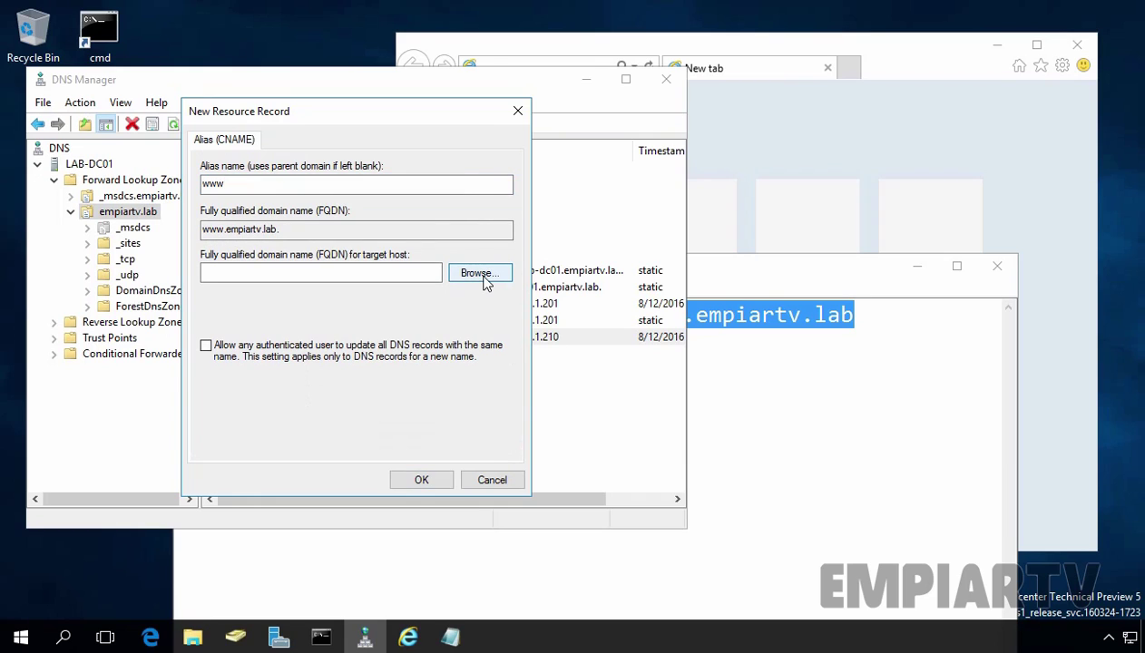
Browse through LAB-DC01 > Forward Lookup Zones into the empiartv.lab zone's records.
click(483, 279)
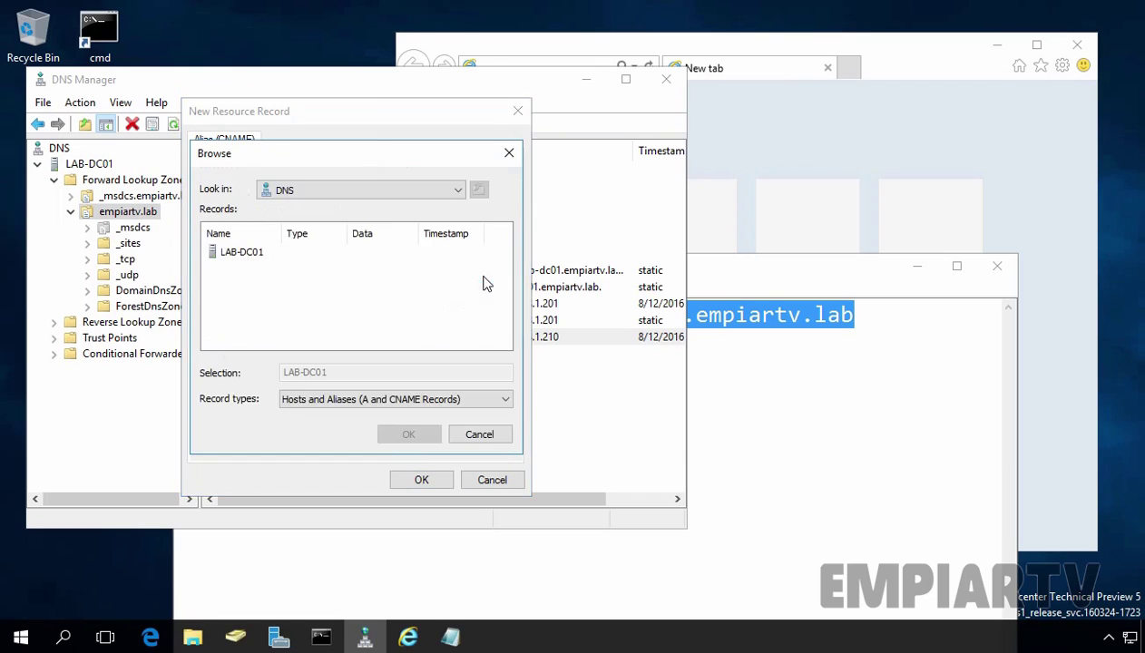
click(242, 253)
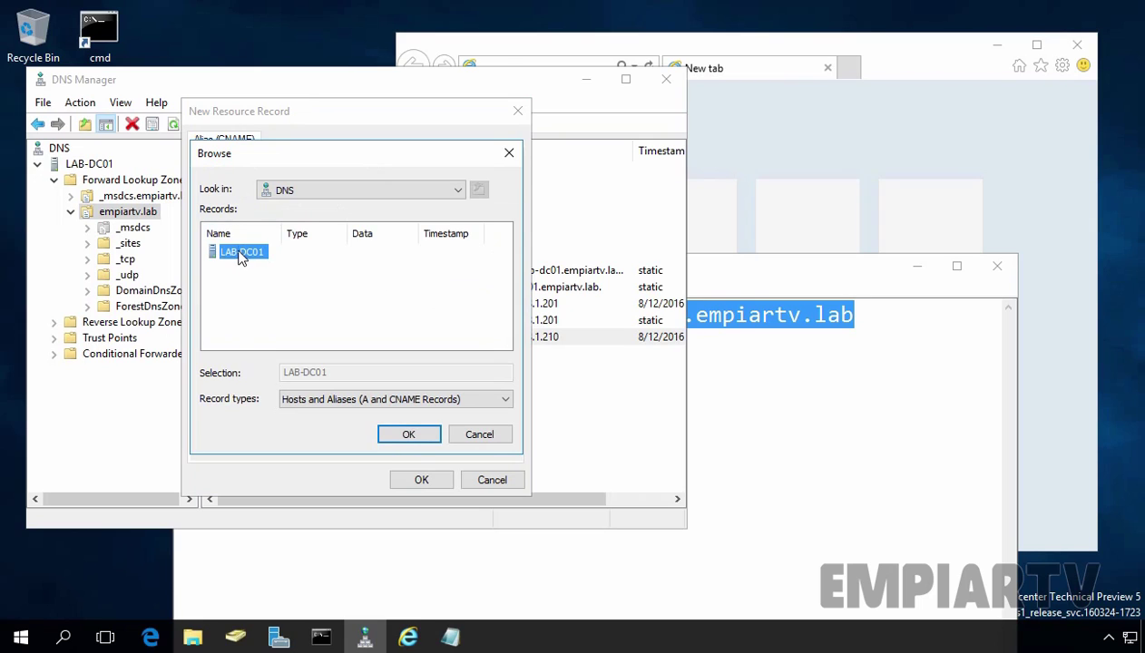
double_click(241, 254)
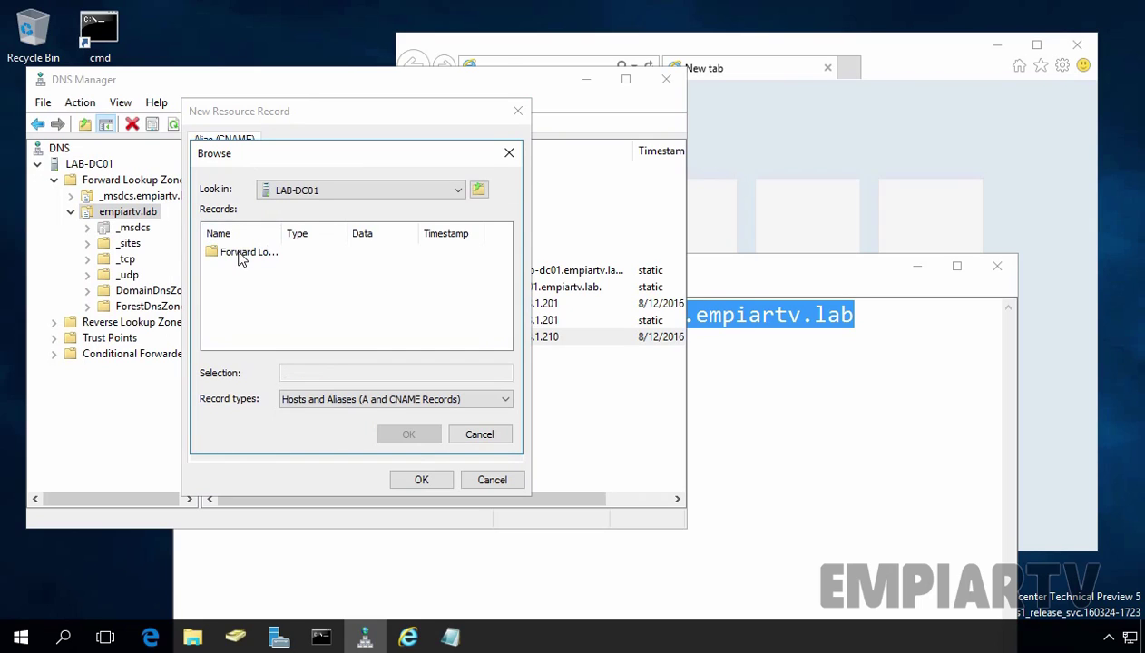
double_click(241, 256)
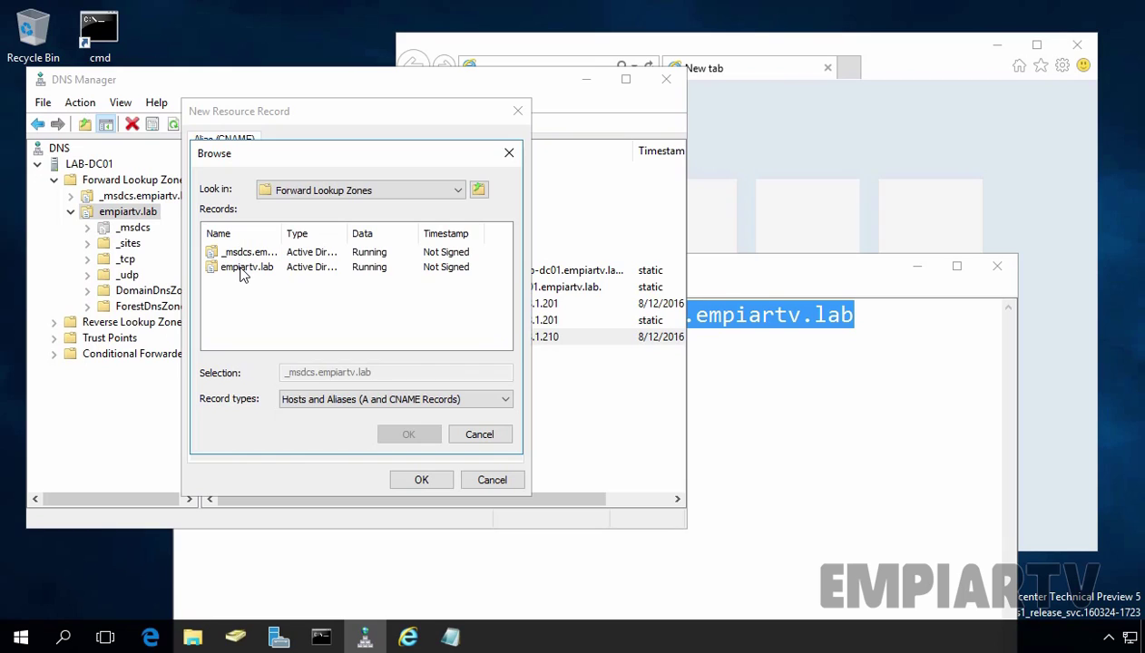
click(242, 269)
double_click(242, 268)
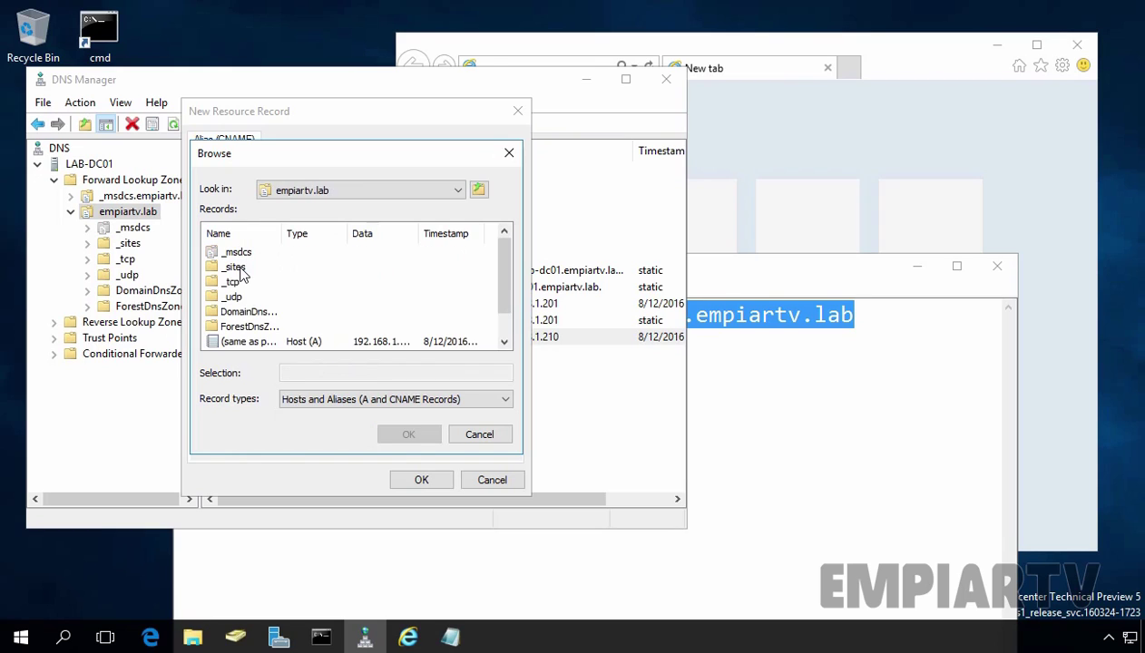
Choose WIN-A55LM5KRQF2 as the target host and create the www alias record.
drag(506, 271, 504, 296)
click(228, 343)
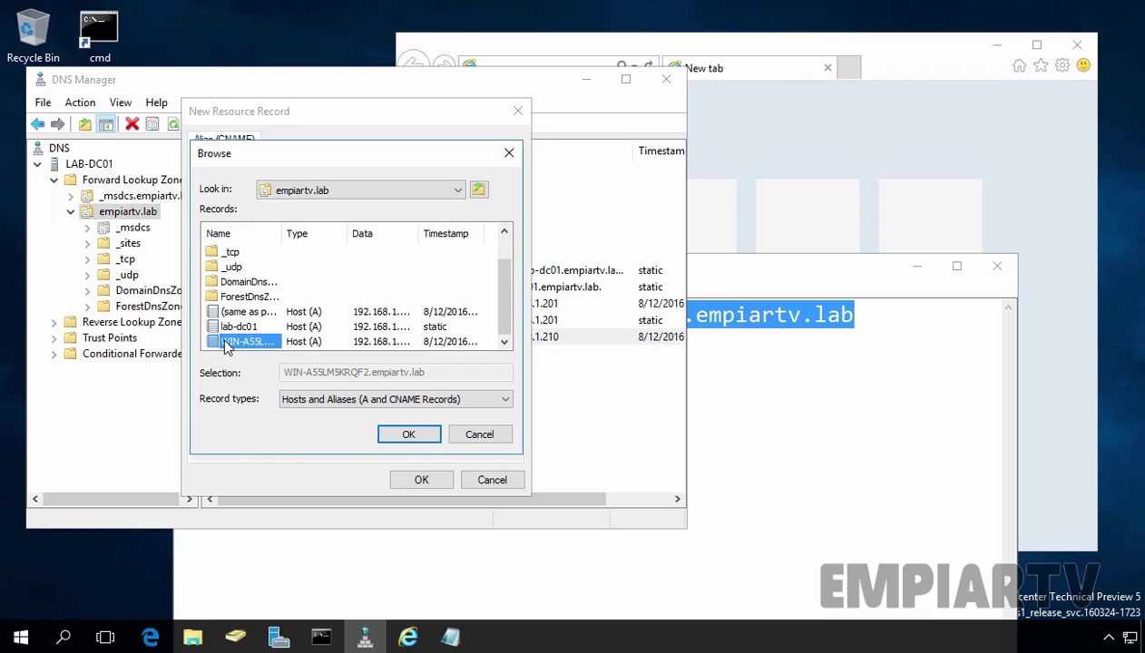
click(406, 437)
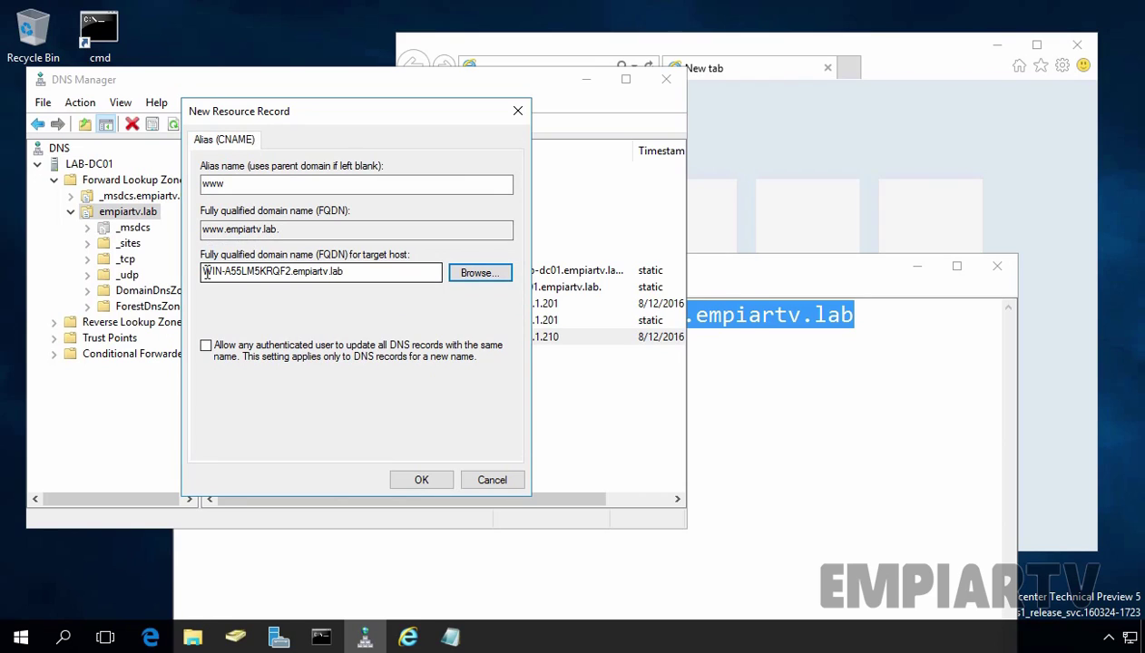
drag(203, 273, 365, 282)
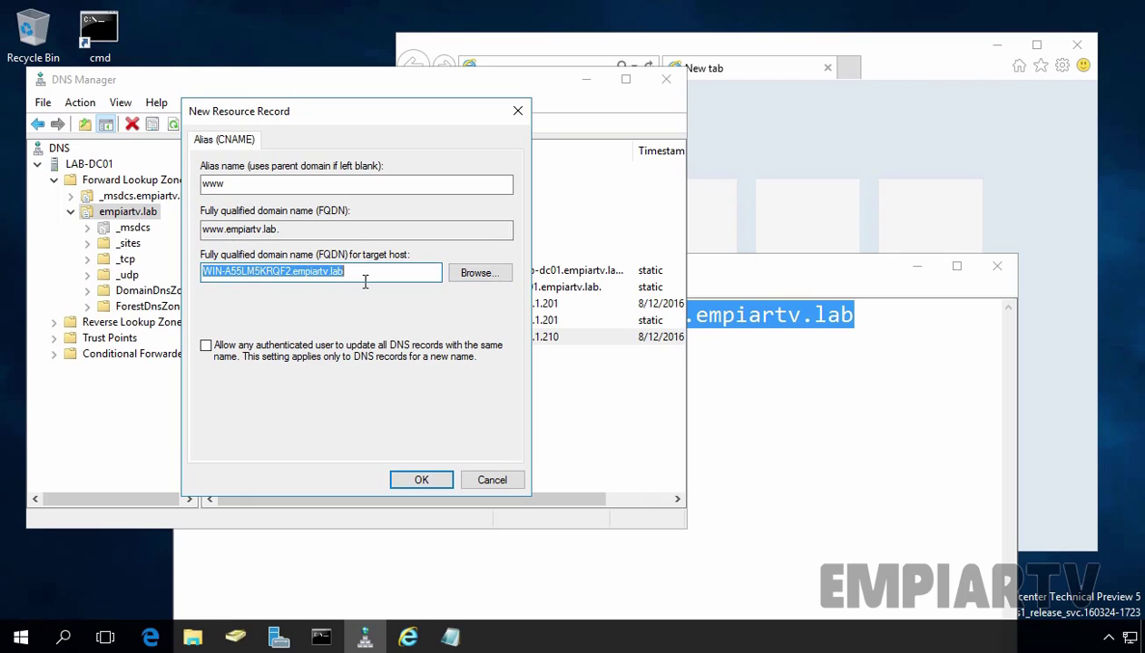
click(422, 481)
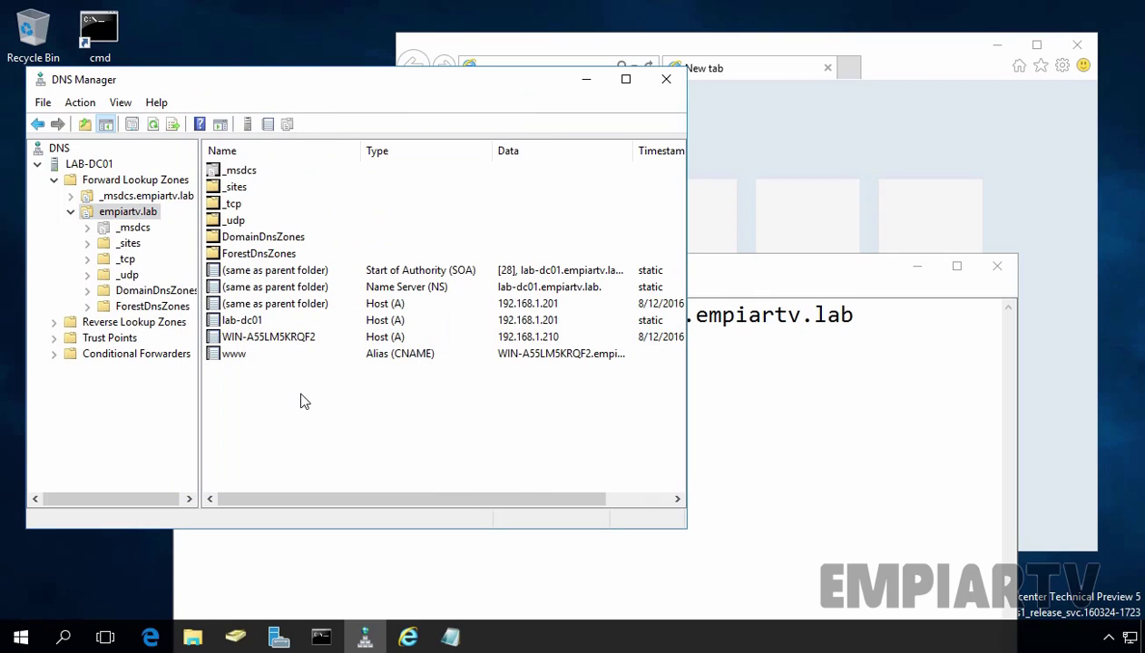
key(alt+Tab)
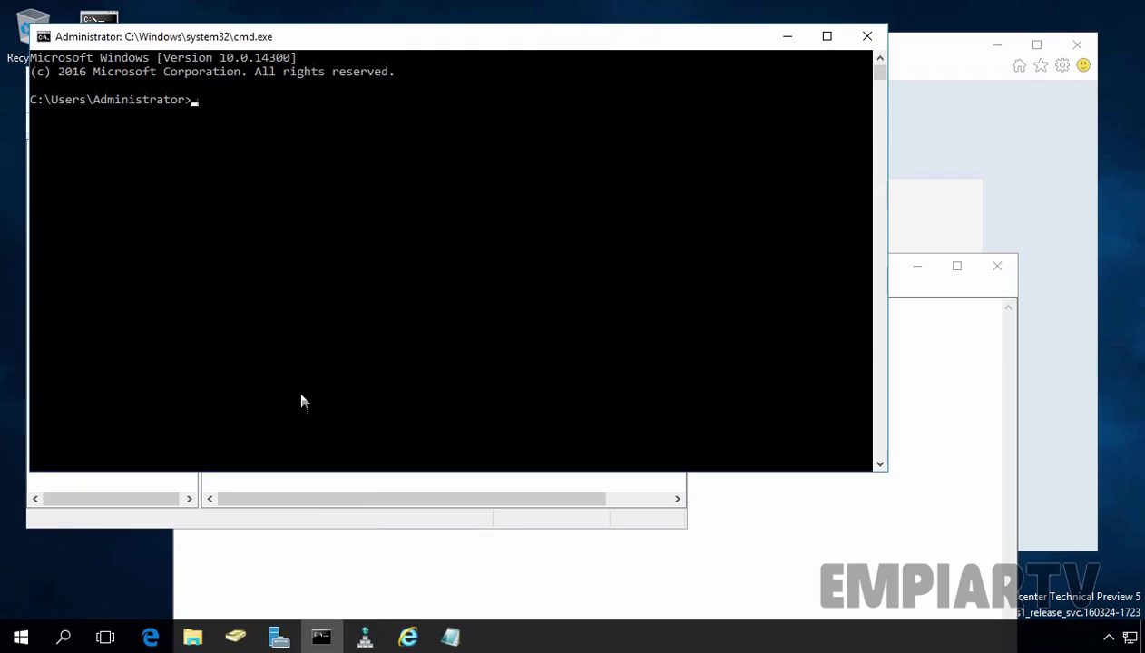
text(ping www.empiartv.la)
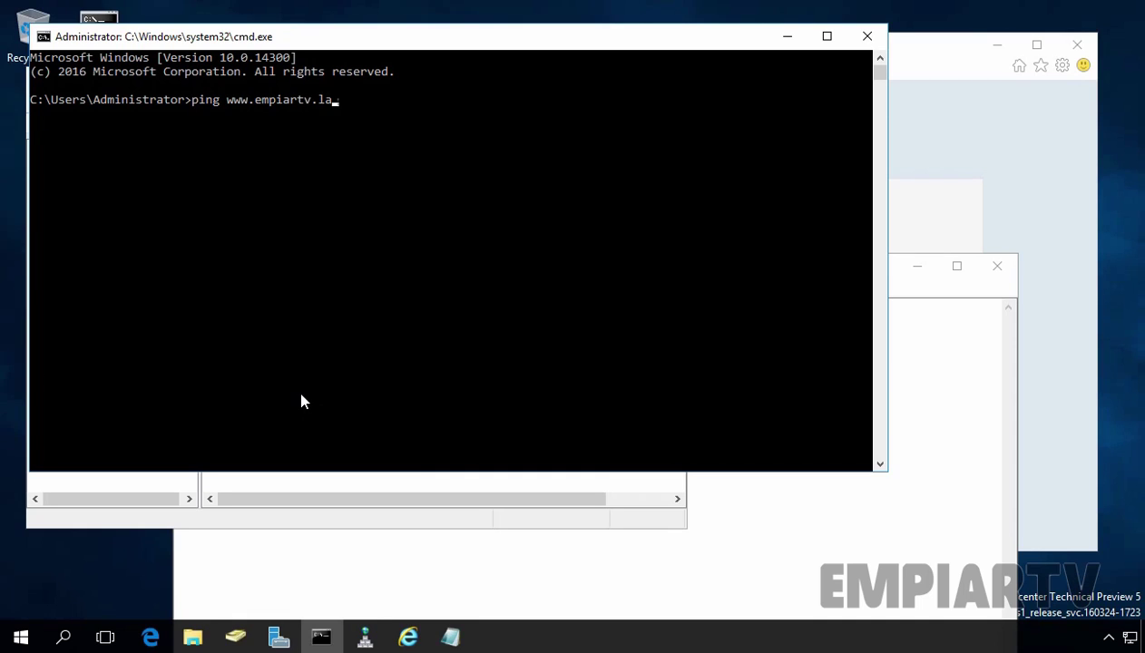
text(b)
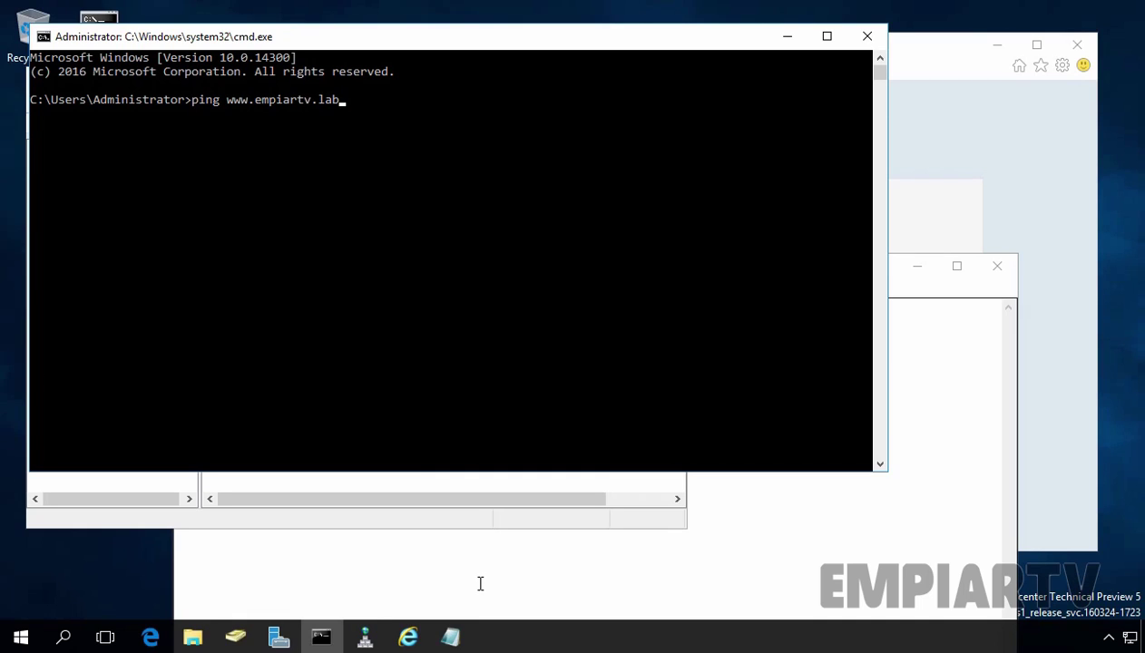
key(Return)
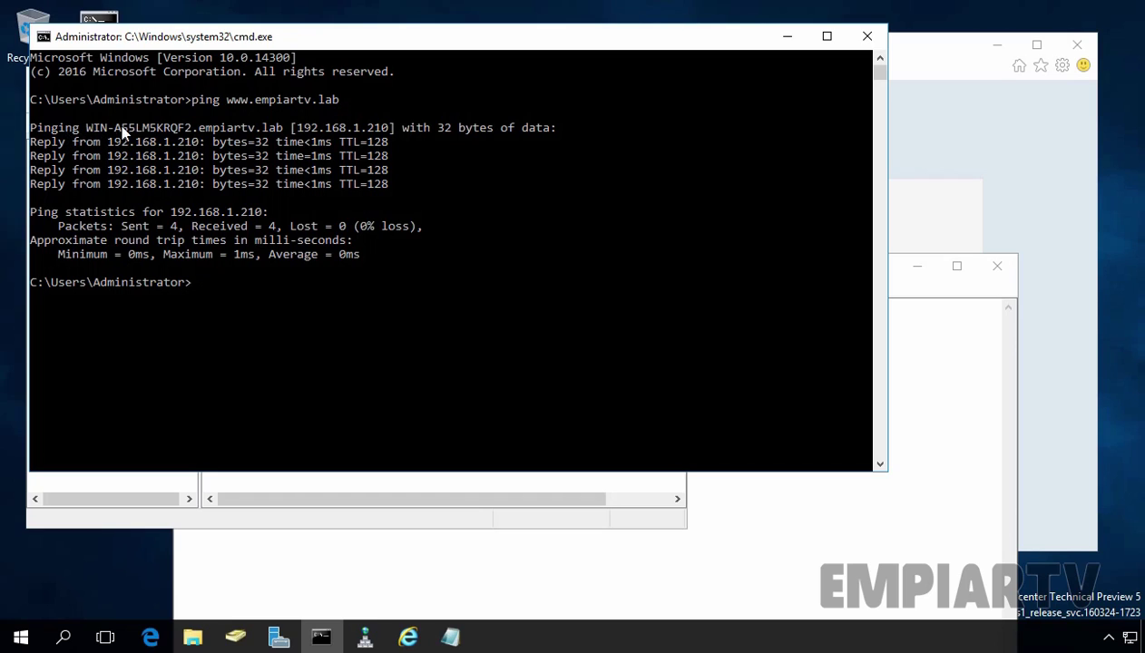
drag(87, 127, 284, 132)
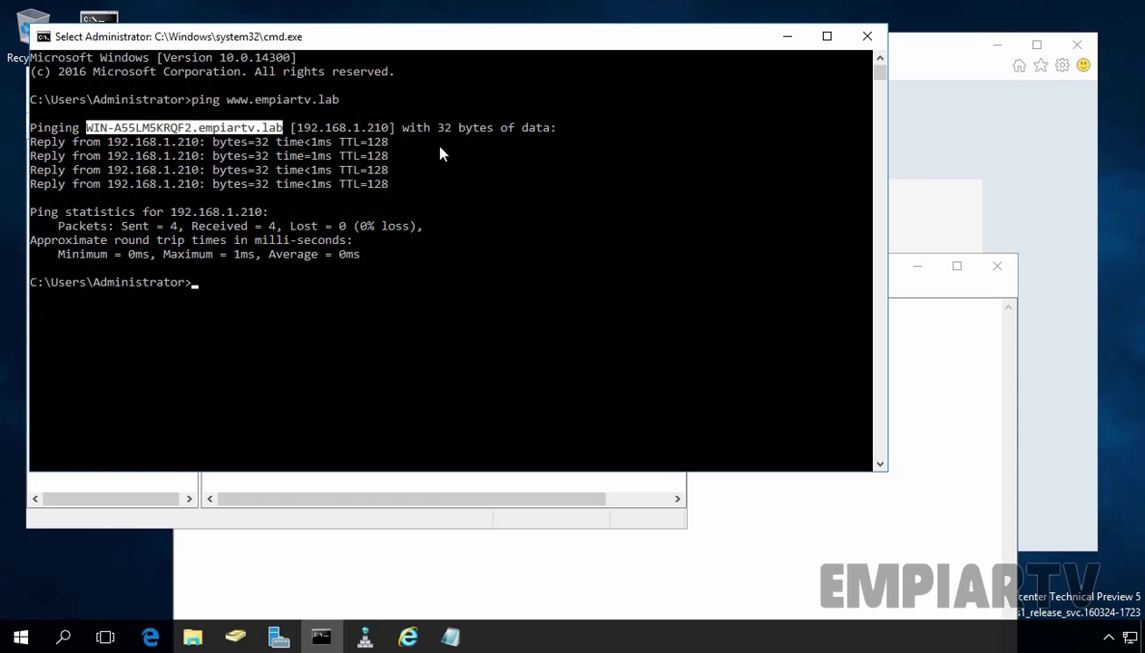
Select the WIN-A55LM5KRQF2 host and www alias records in DNS Manager to compare them.
click(143, 487)
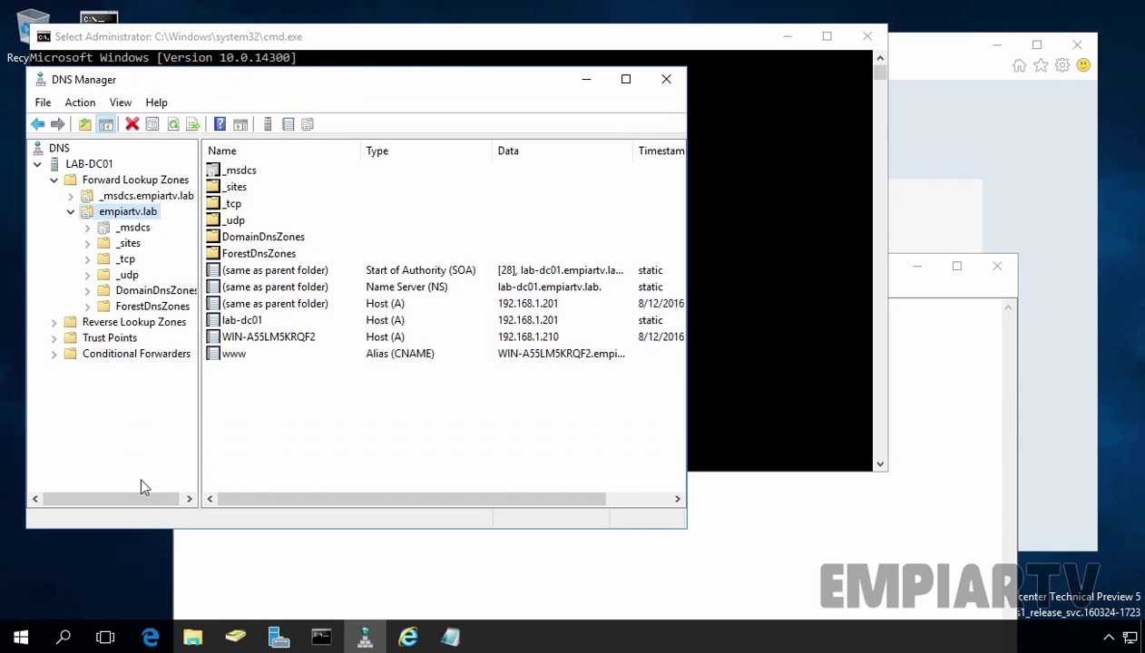
click(258, 337)
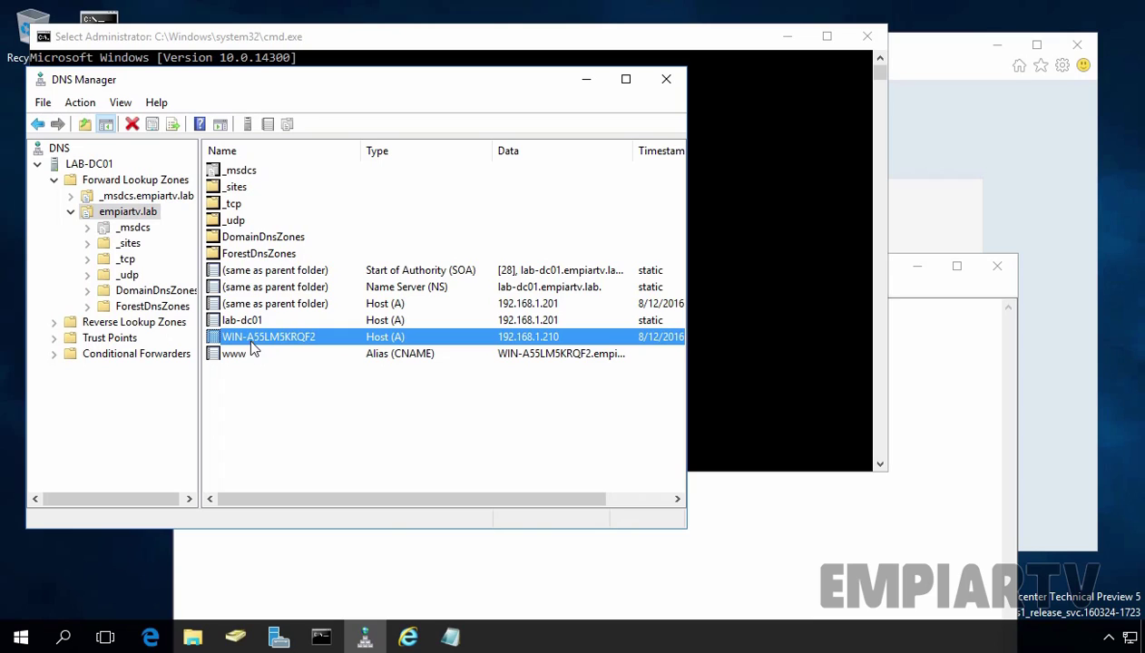
click(234, 355)
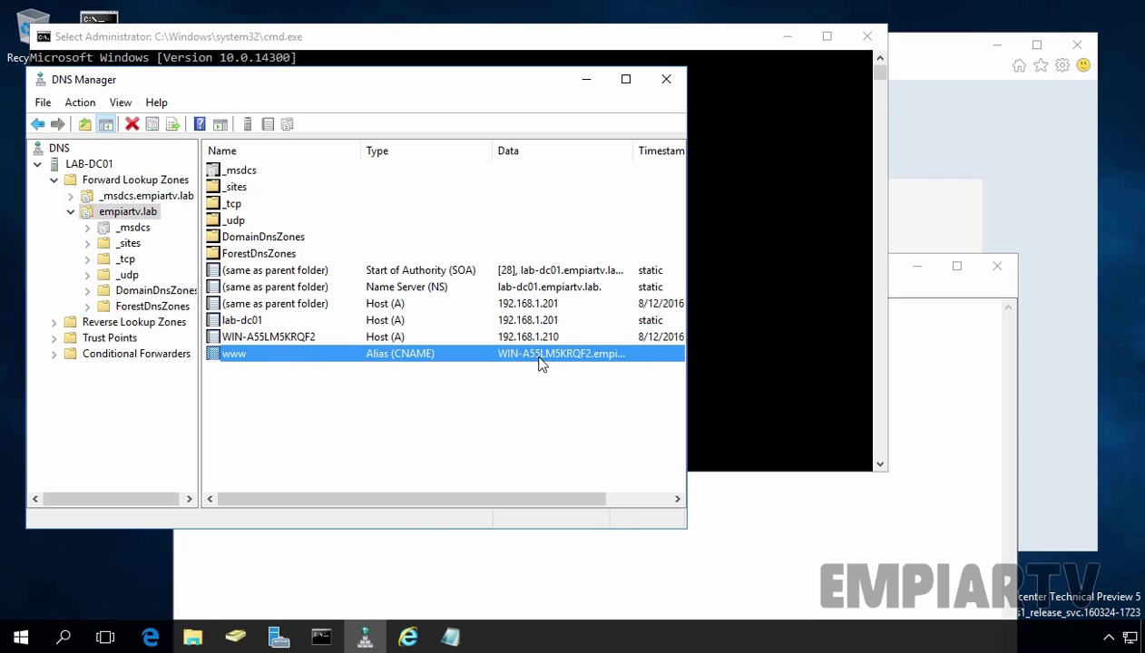
click(1013, 139)
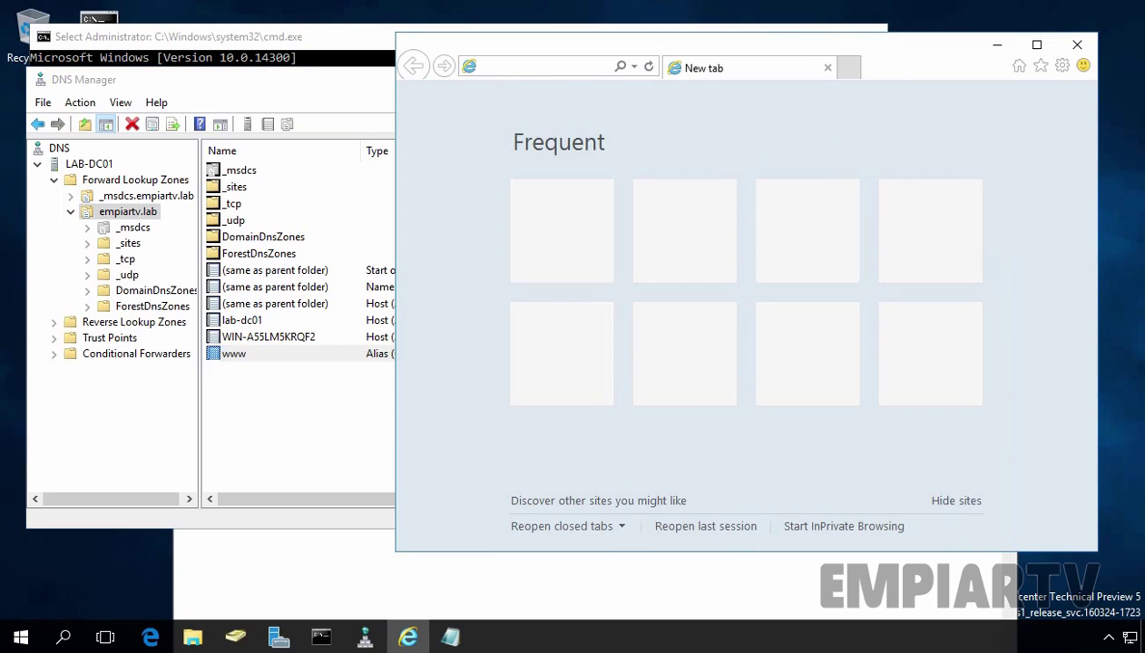
text(http)
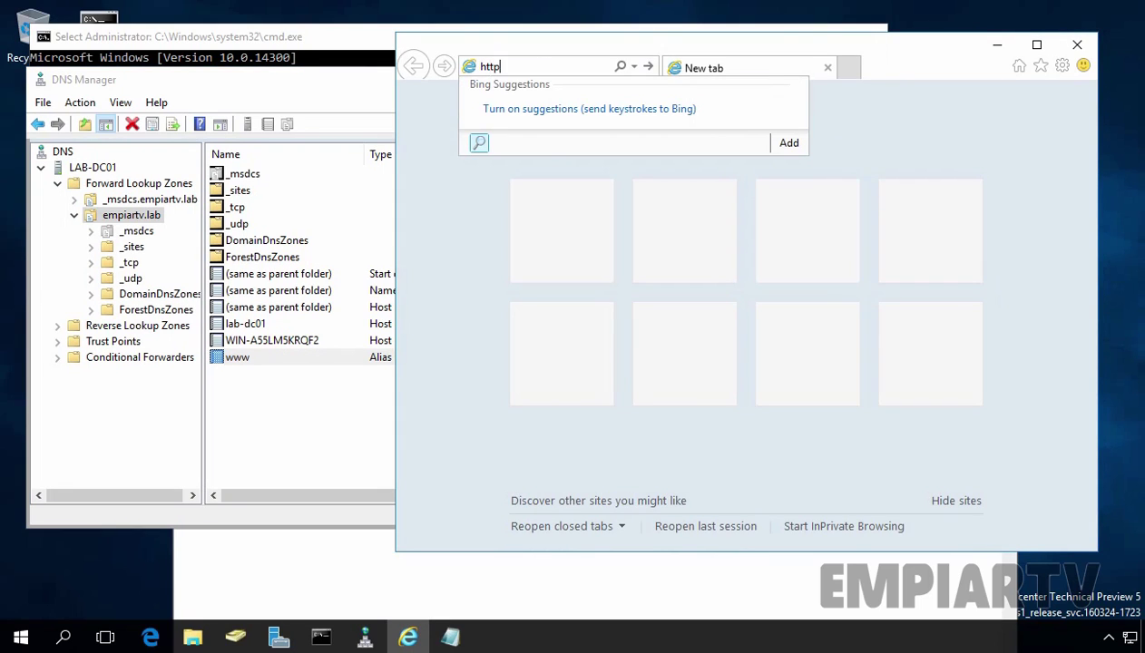
text(://www.empiartv.lab)
key(Return)
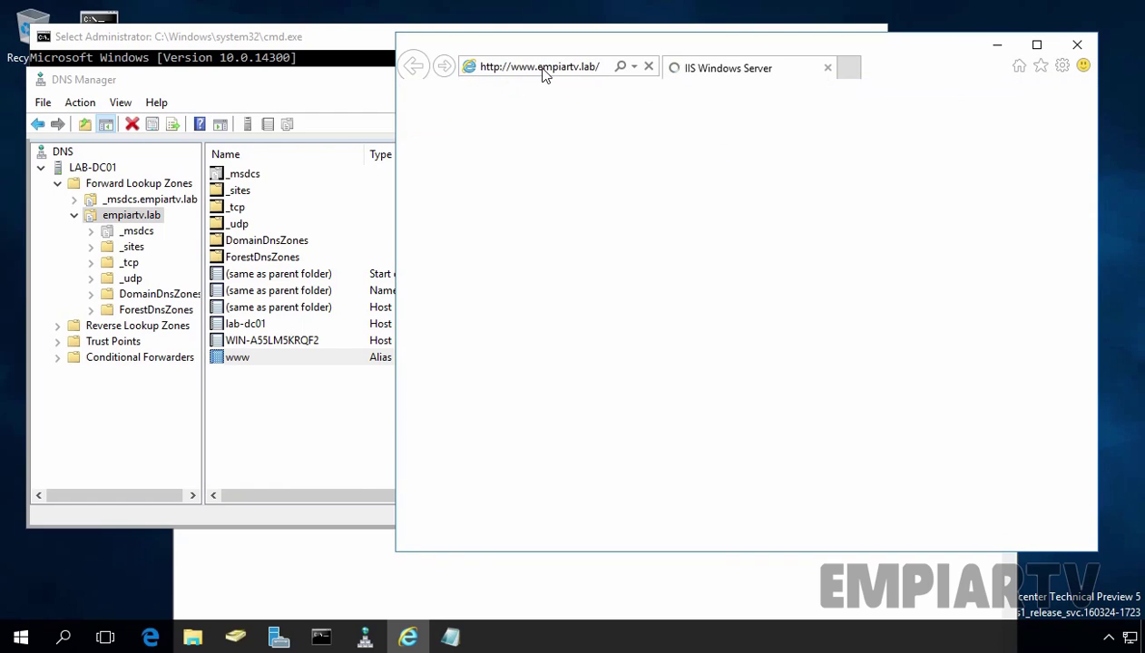